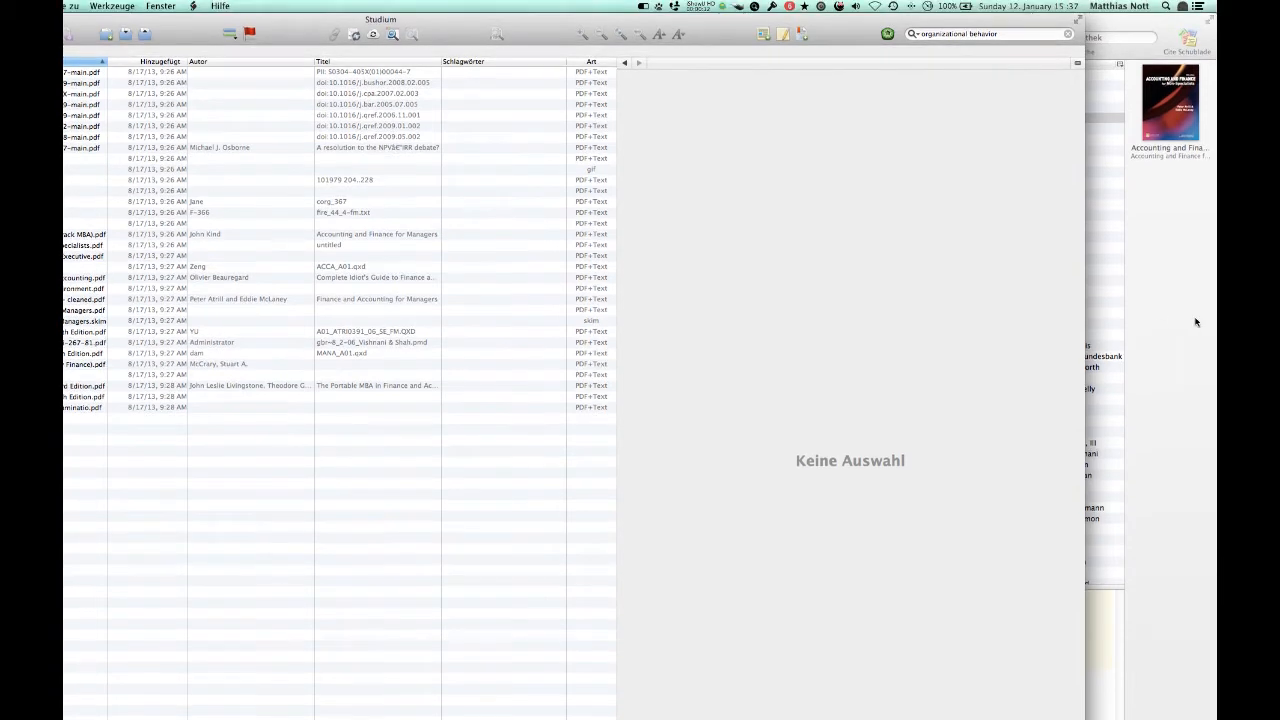
# Step: Preview 44579015.pdf in the Resources group of the MBA 3 finance and accounting material
pyautogui.click(1196, 322)
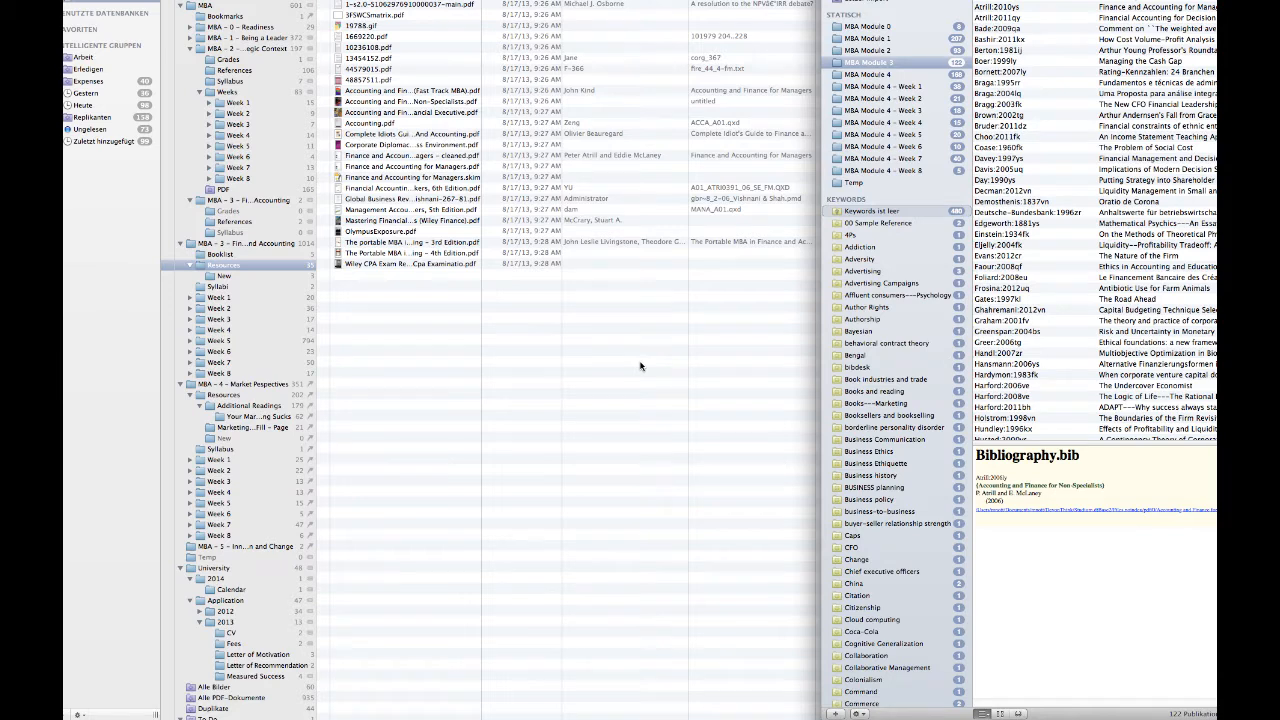
pyautogui.click(640, 365)
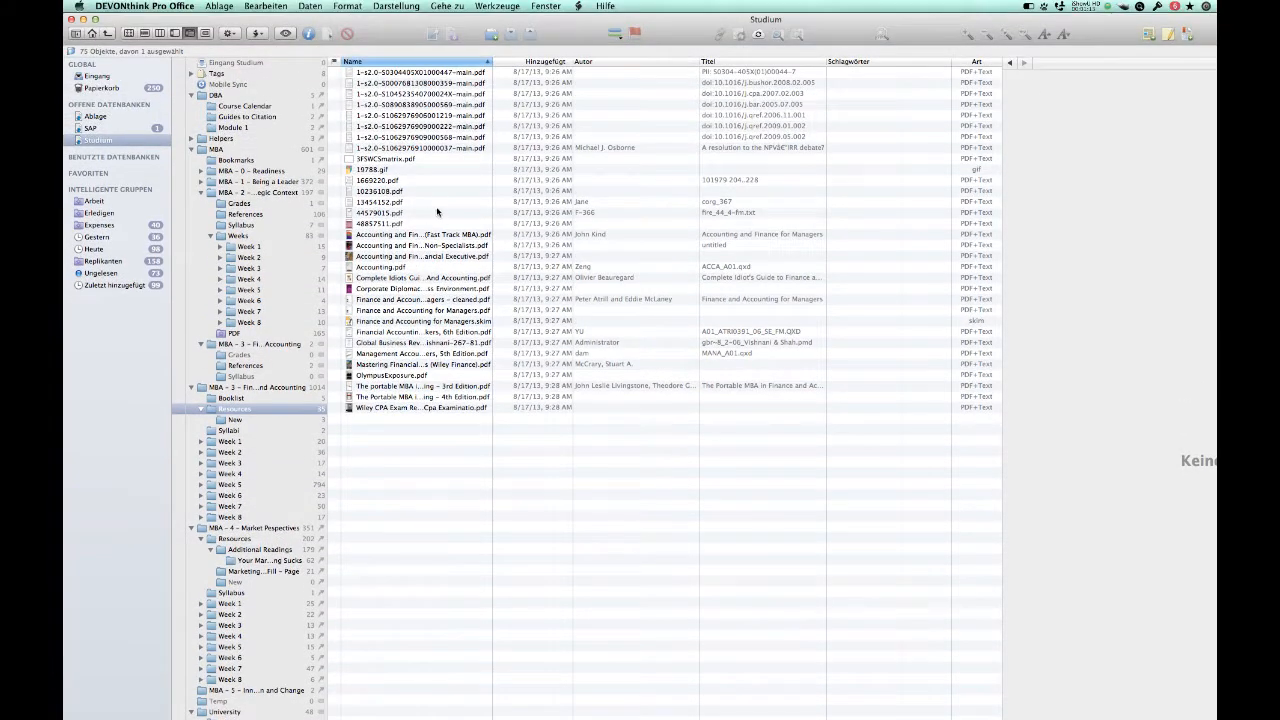
pyautogui.click(436, 208)
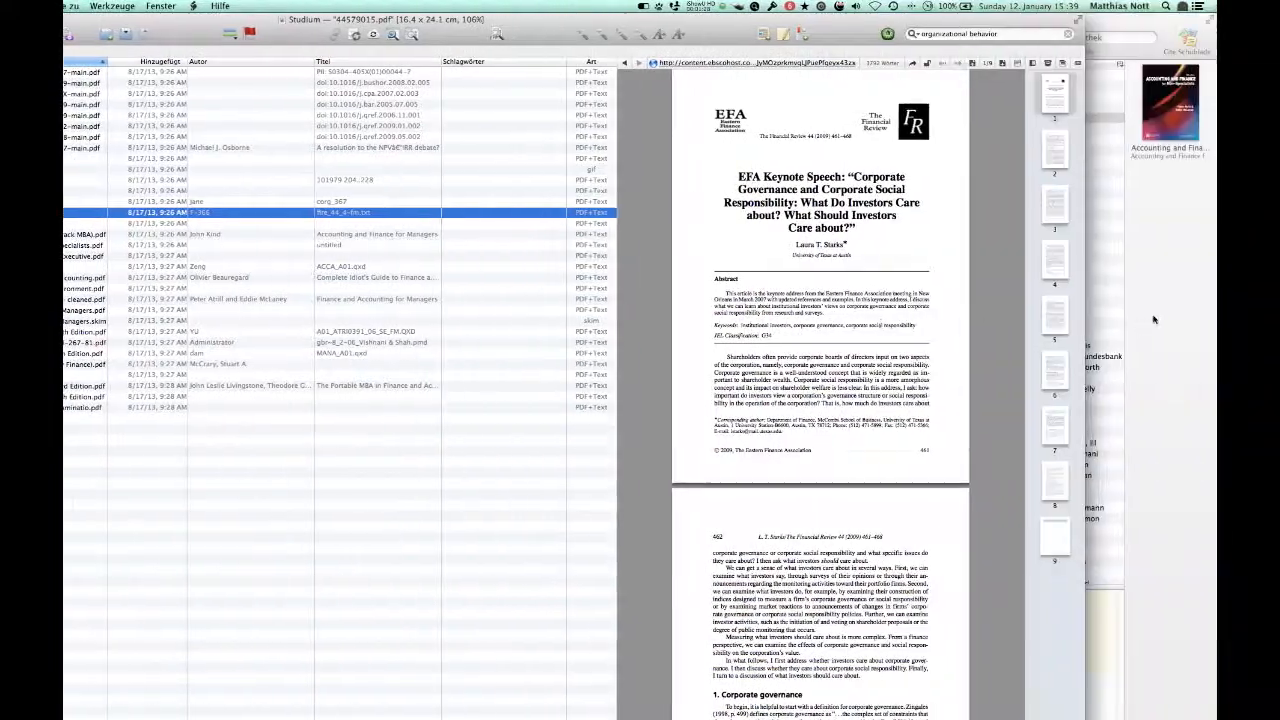
# Step: Switch to BibDesk and inspect the BibTeX record for Accounting and Finance for Non-Specialists
pyautogui.click(1156, 318)
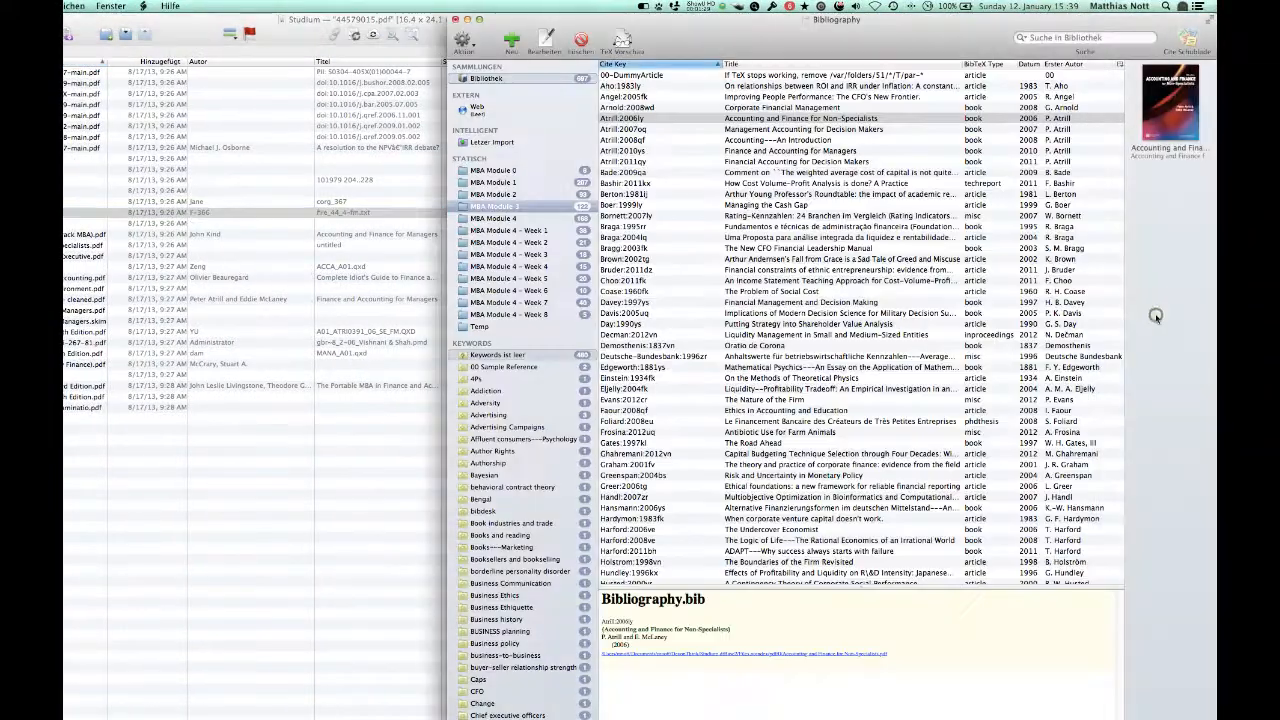
pyautogui.doubleClick(745, 119)
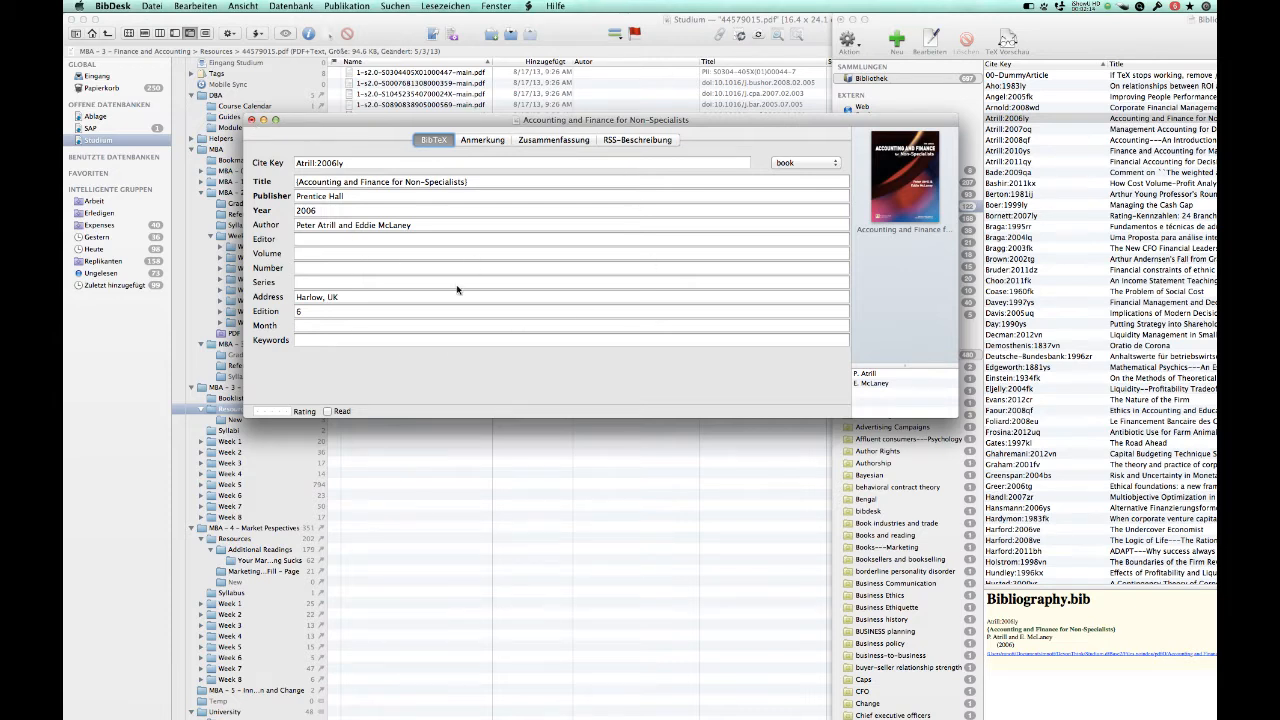
pyautogui.click(251, 120)
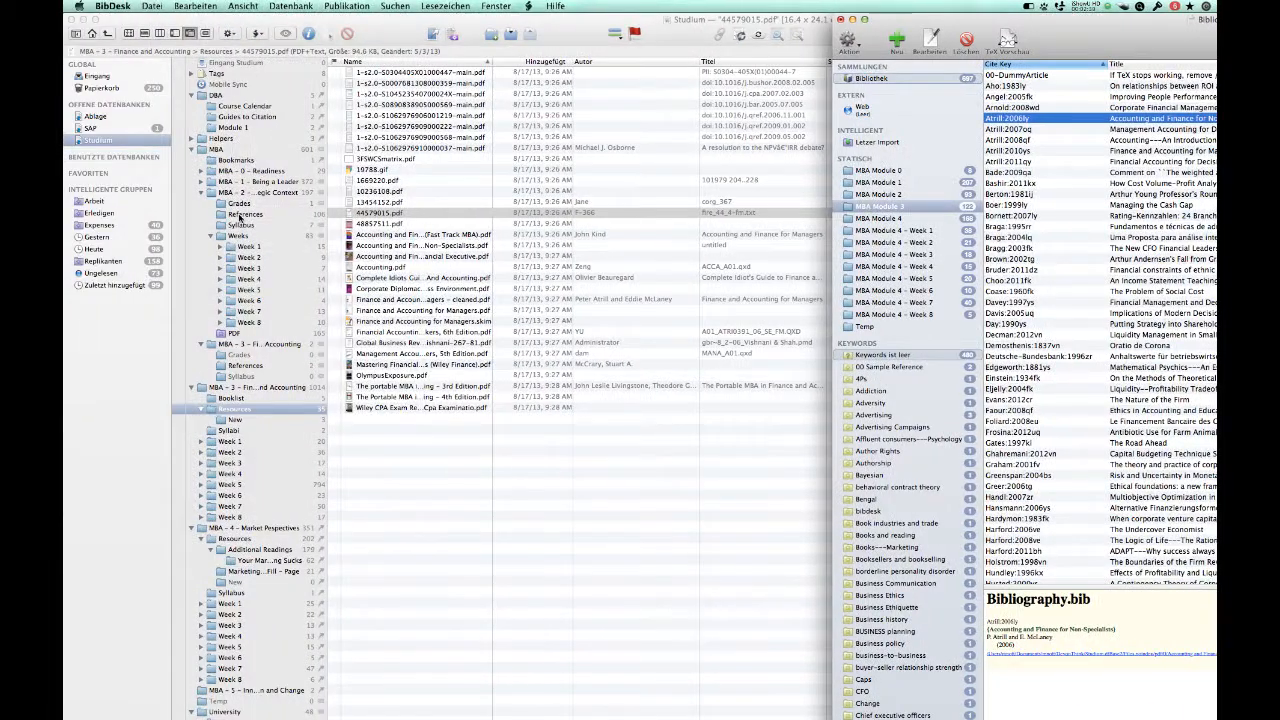
# Step: Switch to DEVONthink and show the References group under MBA - 3 in the Studium database
pyautogui.click(240, 217)
pyautogui.click(240, 217)
pyautogui.moveTo(240, 217); pyautogui.dragTo(240, 368)
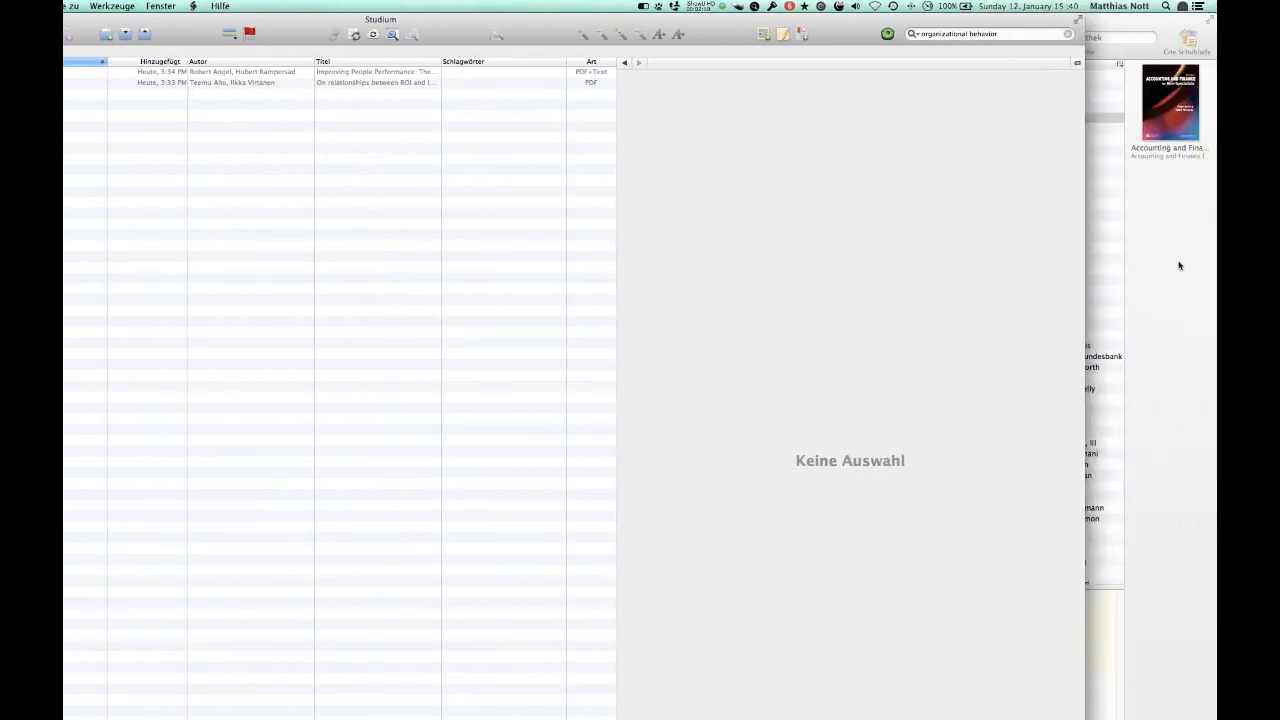
# Step: Switch to BibDesk and inspect the record for the article Improving People Performance: The CFO's New Frontier
pyautogui.click(1179, 265)
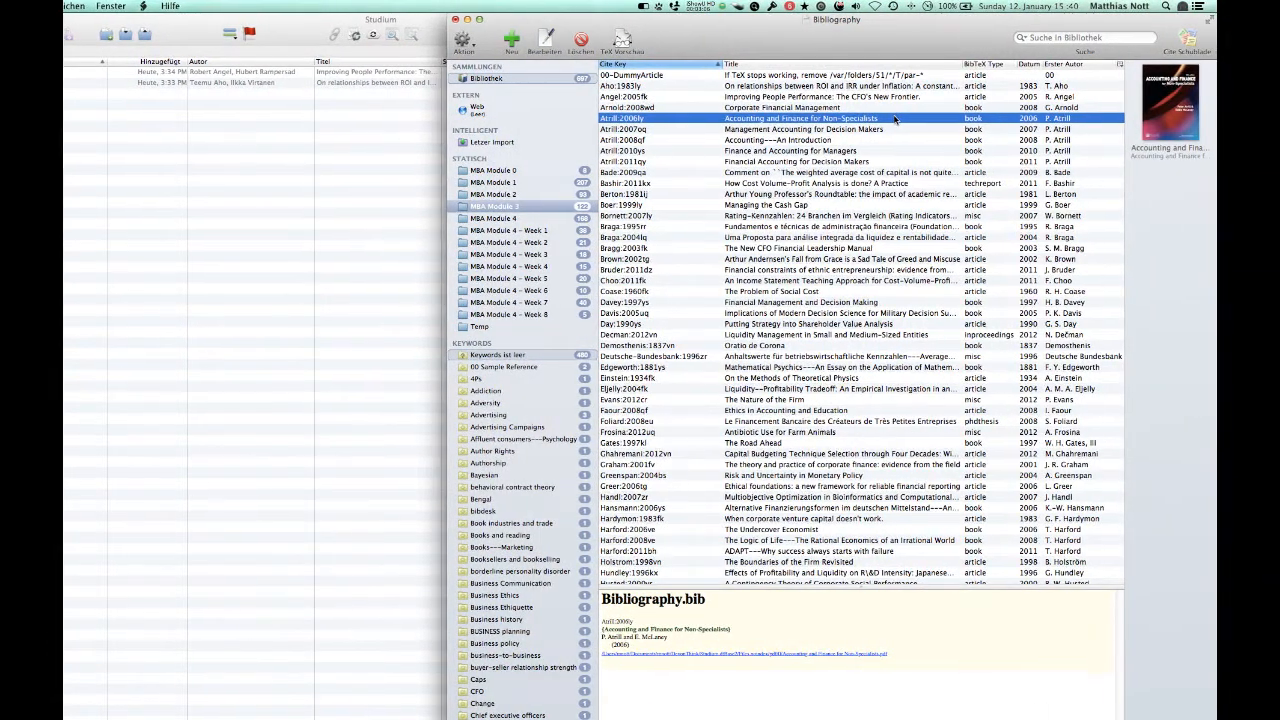
pyautogui.click(740, 108)
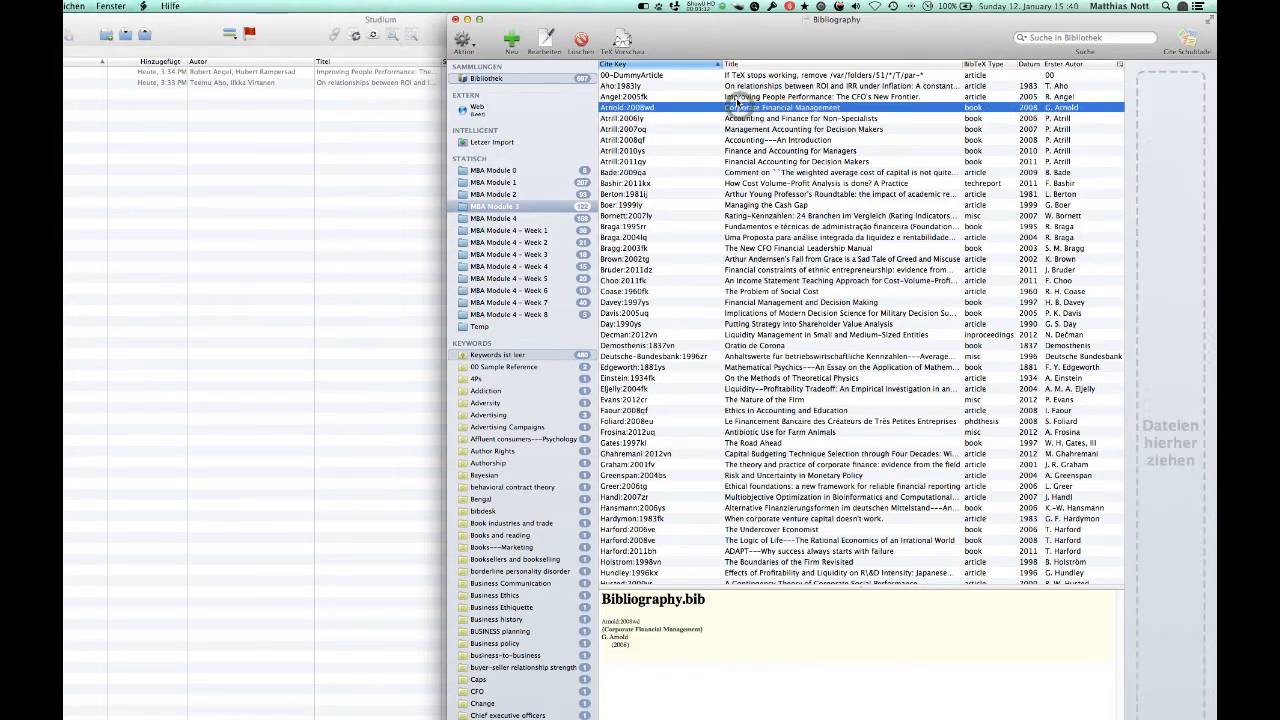
pyautogui.click(738, 97)
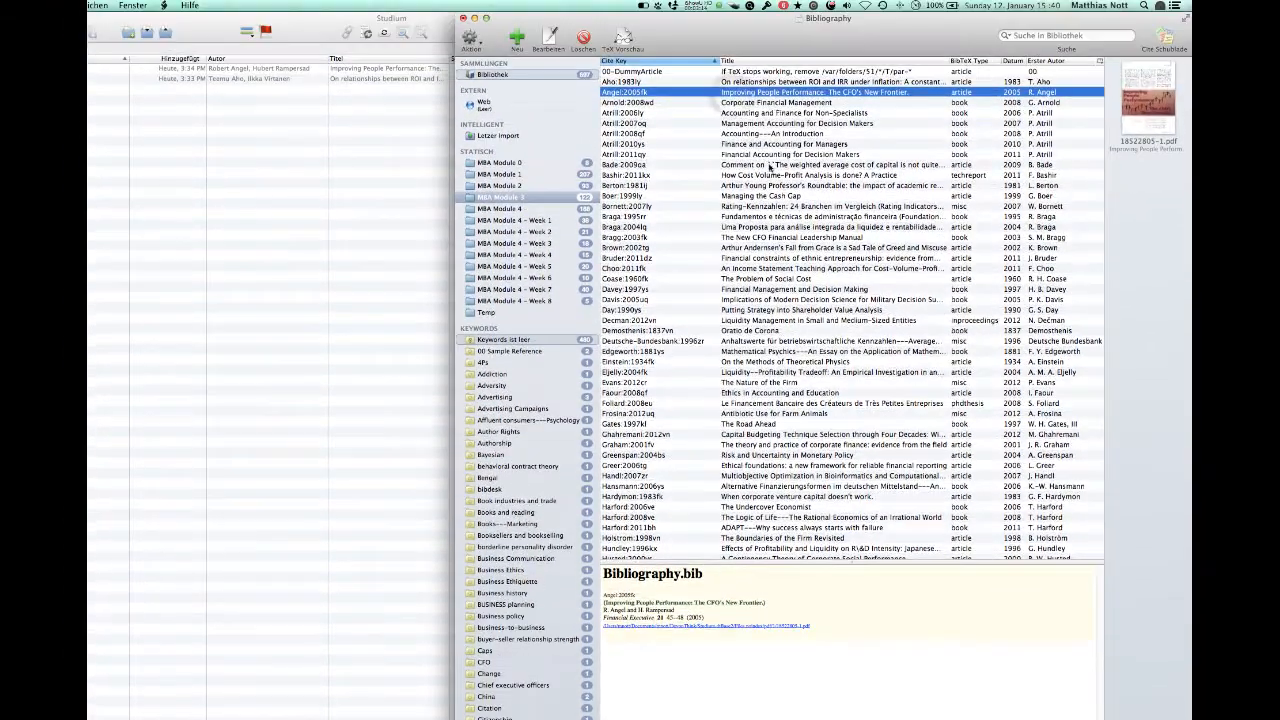
pyautogui.doubleClick(765, 94)
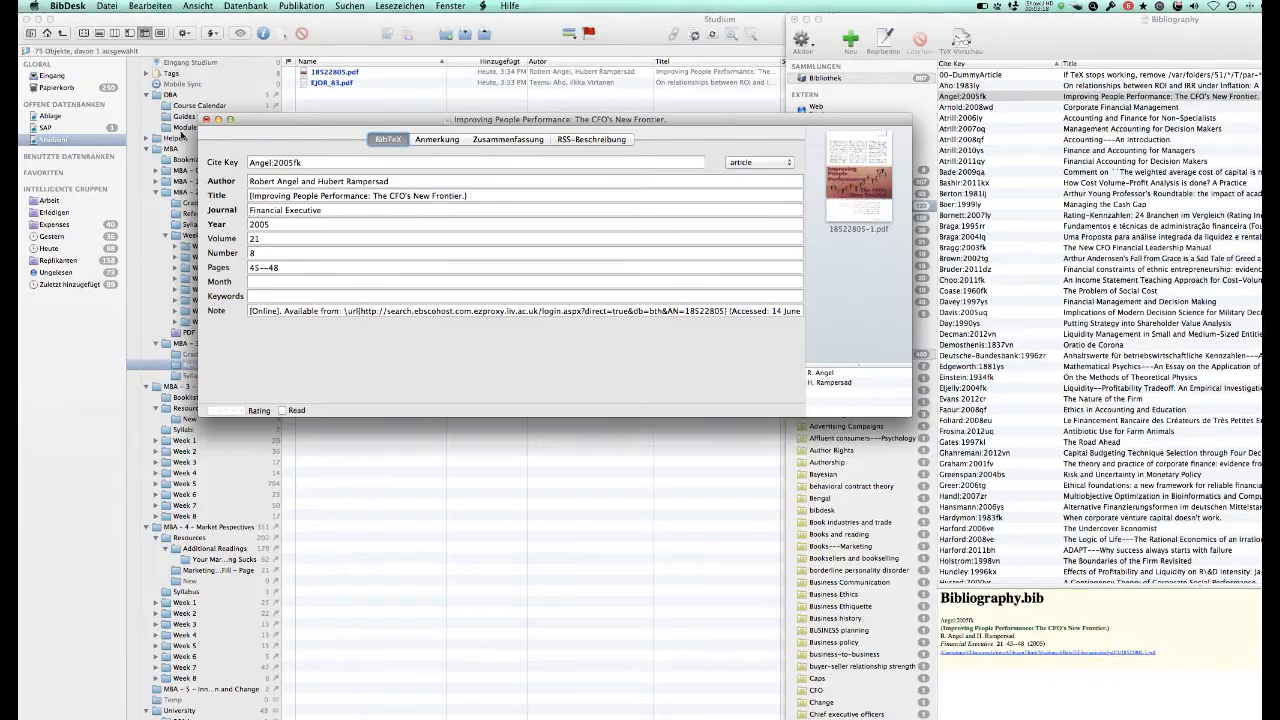
pyautogui.click(206, 120)
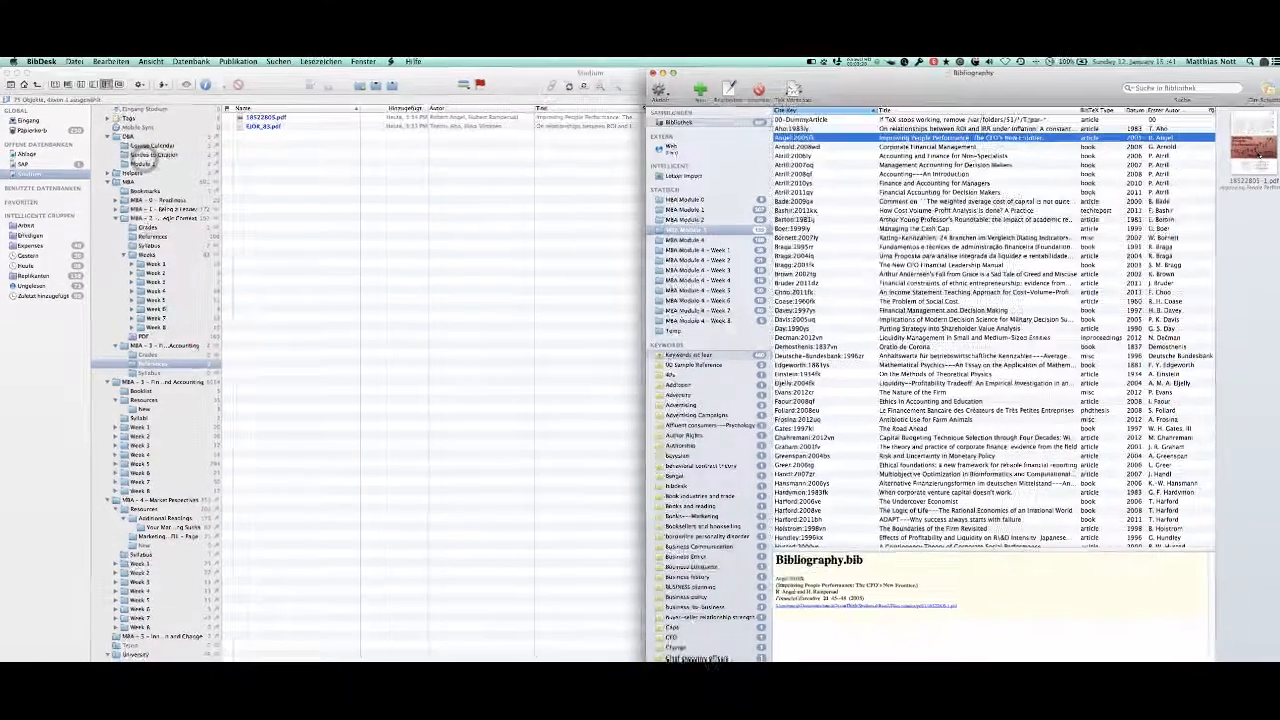
# Step: View the article's attached PDF in Preview and check the folder where the file is stored
pyautogui.doubleClick(1243, 142)
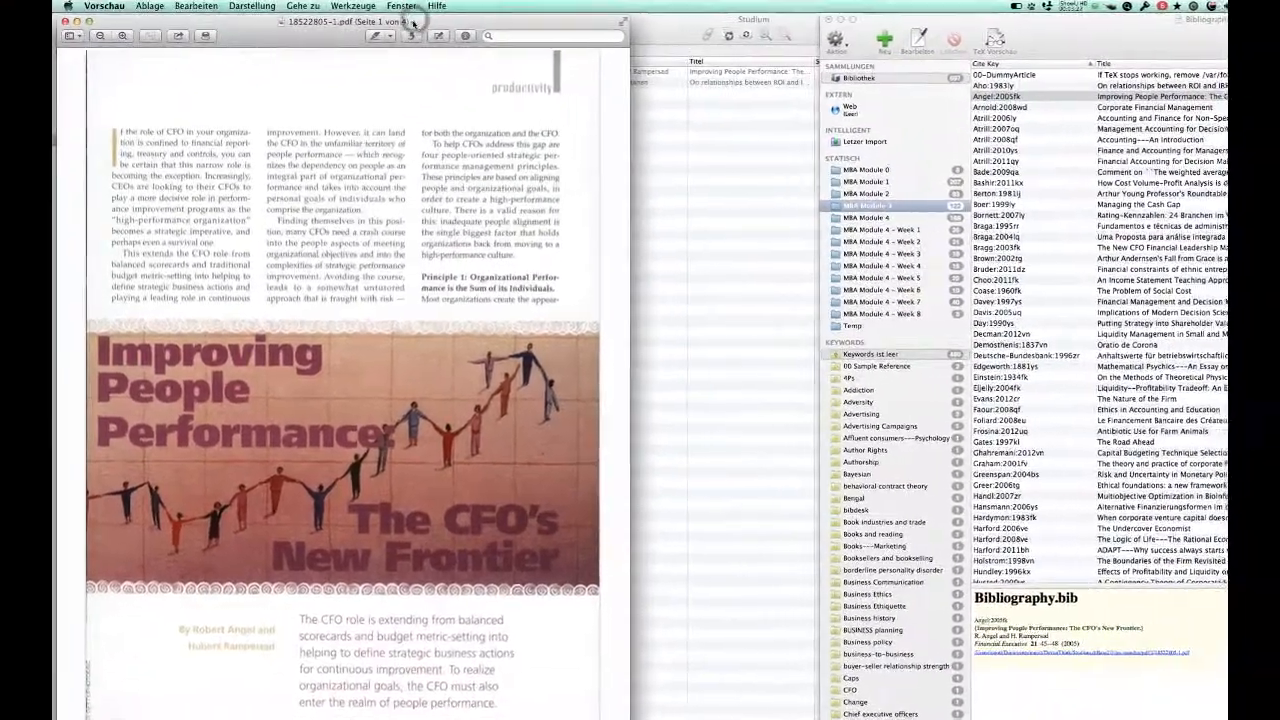
pyautogui.click(413, 22)
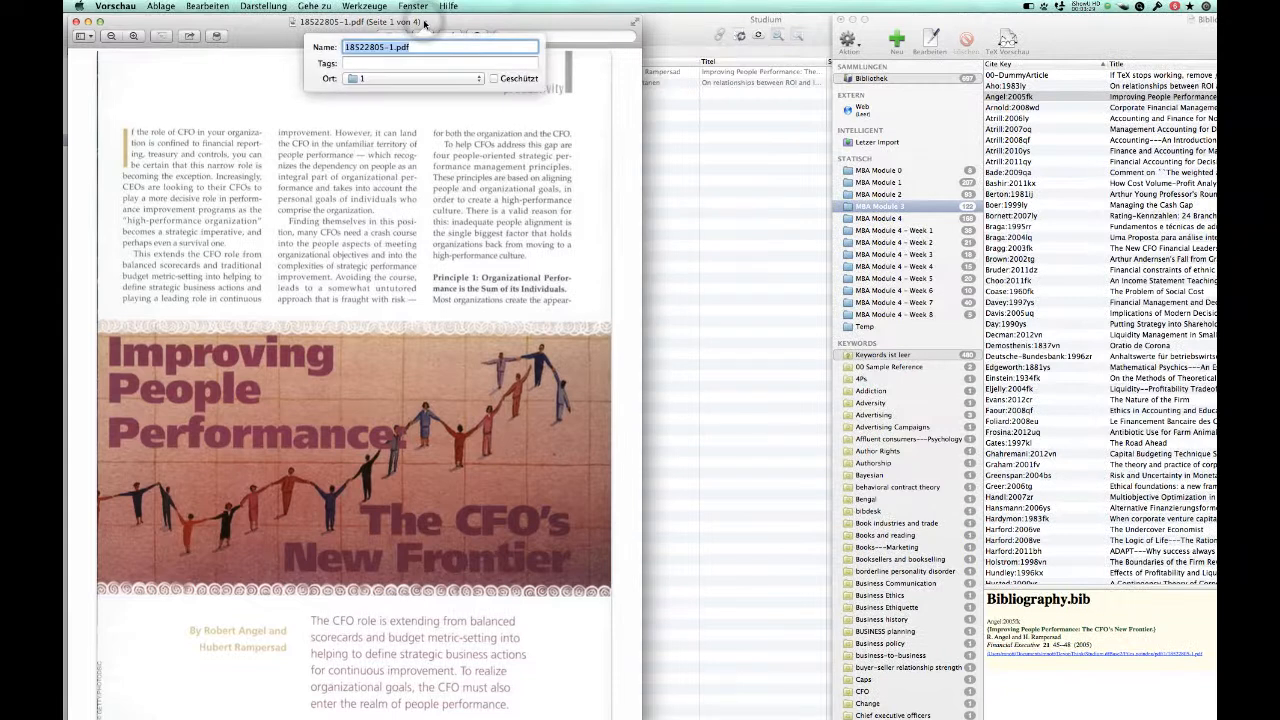
pyautogui.click(446, 86)
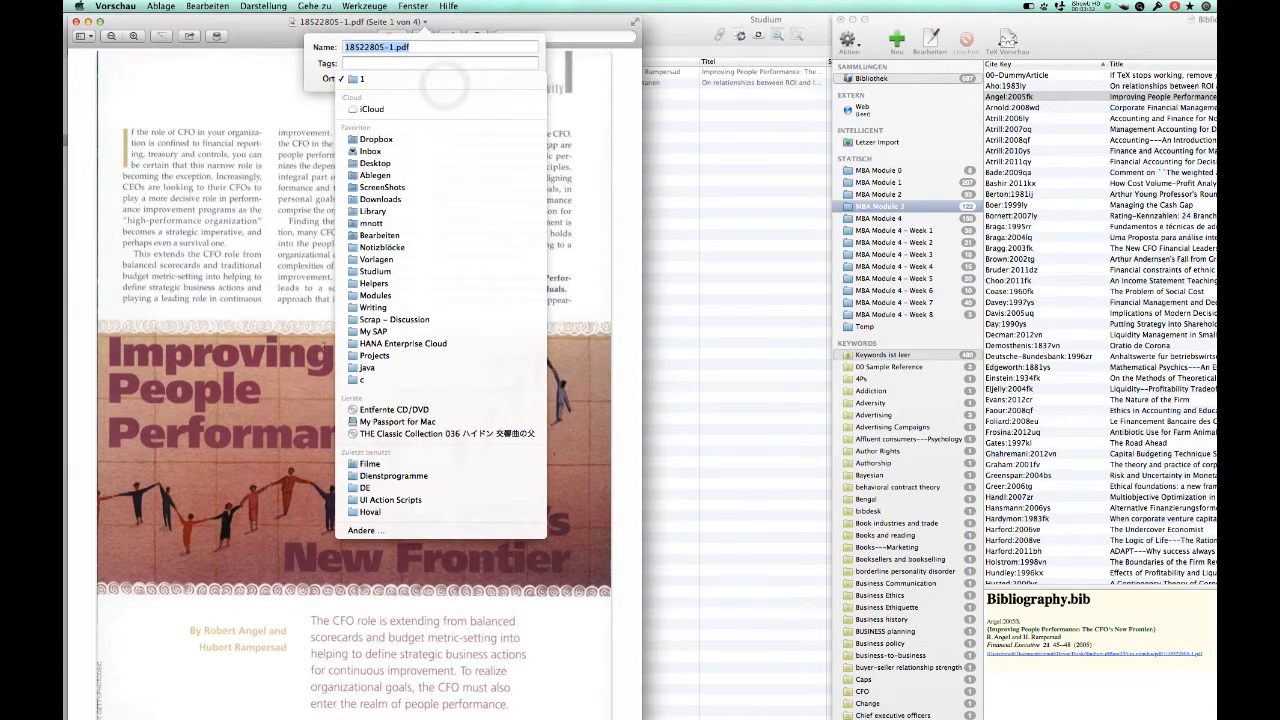
pyautogui.click(227, 82)
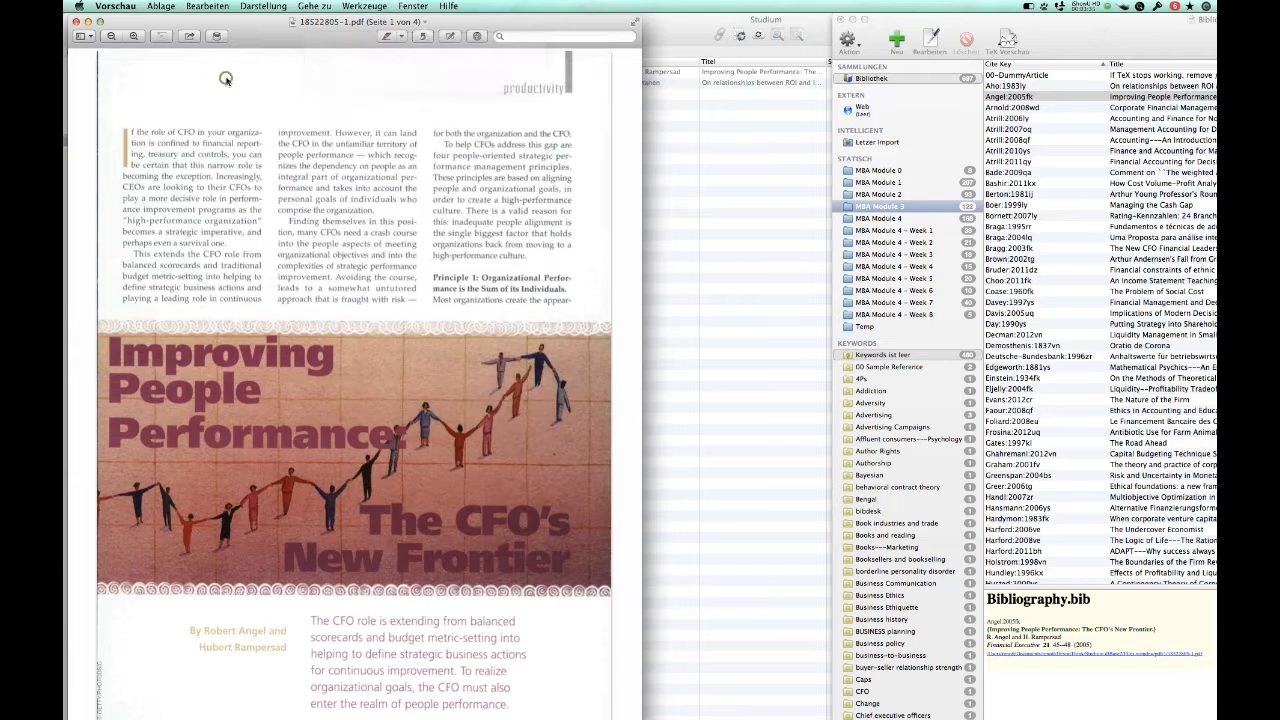
pyautogui.click(76, 22)
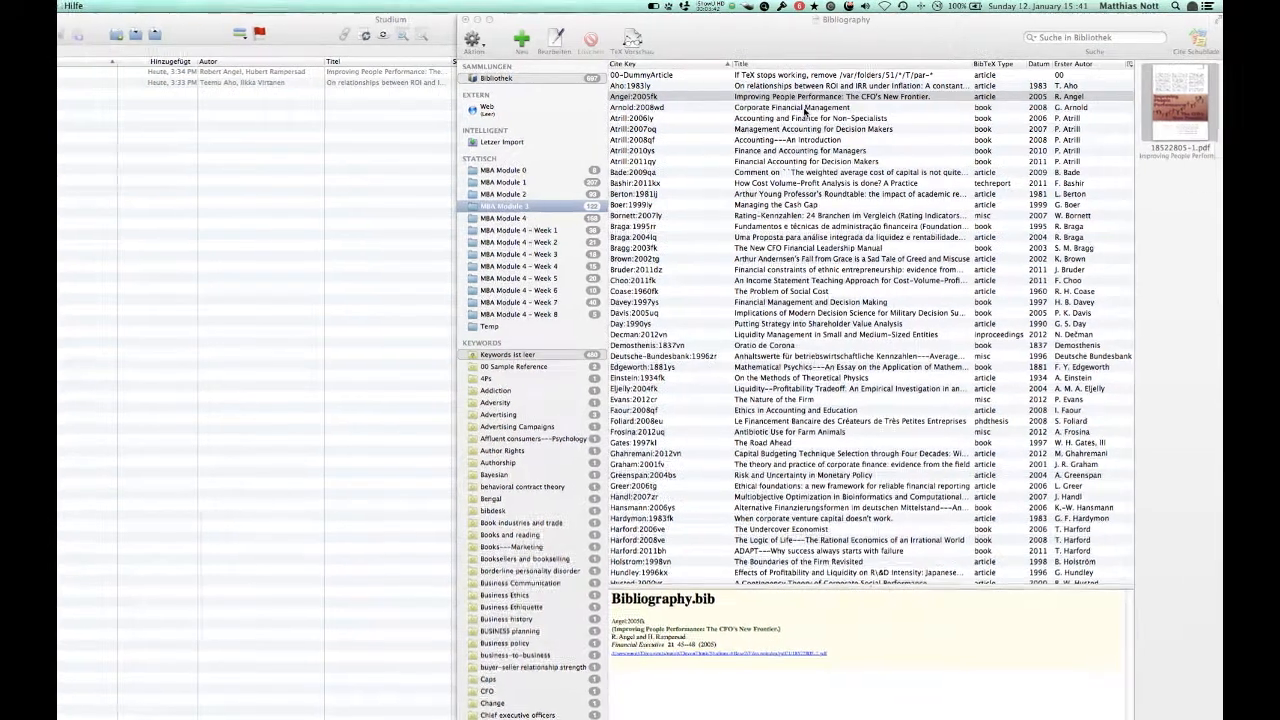
# Step: Import the attached PDF of Accounting and Finance for Non-Specialists from BibDesk into DEVONthink's MBA - 3 References group
pyautogui.click(795, 121)
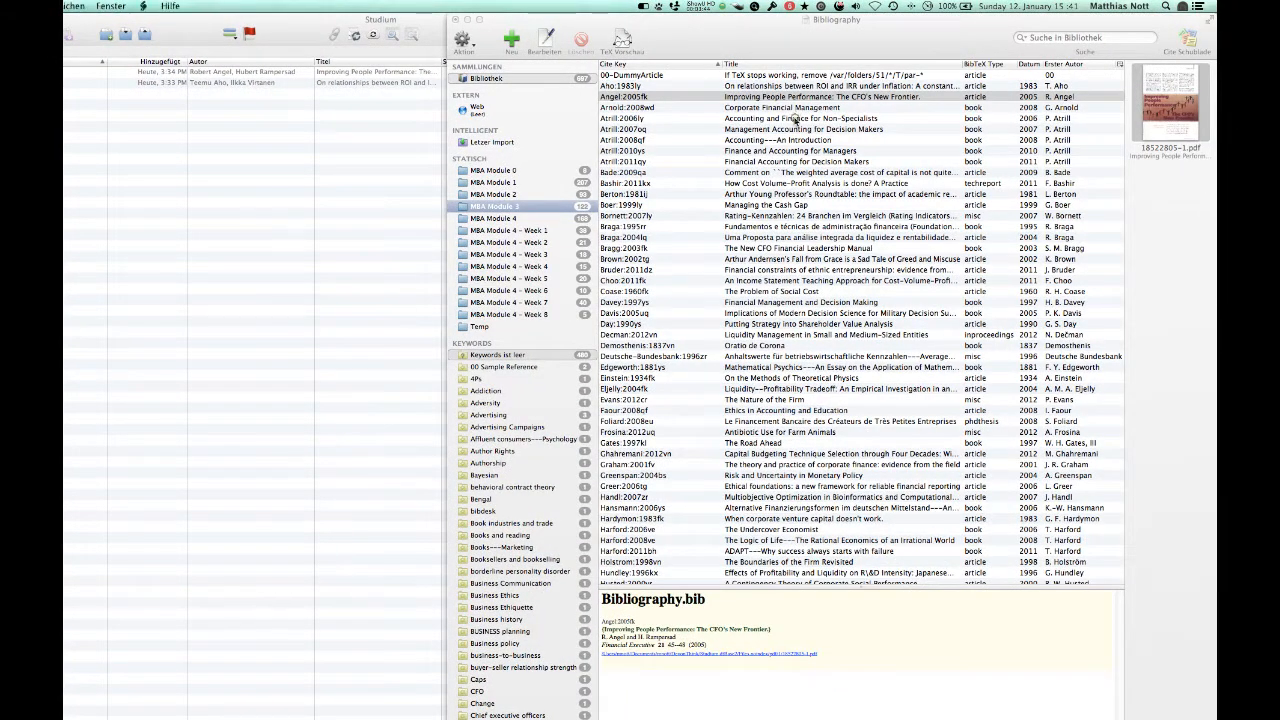
pyautogui.click(794, 119)
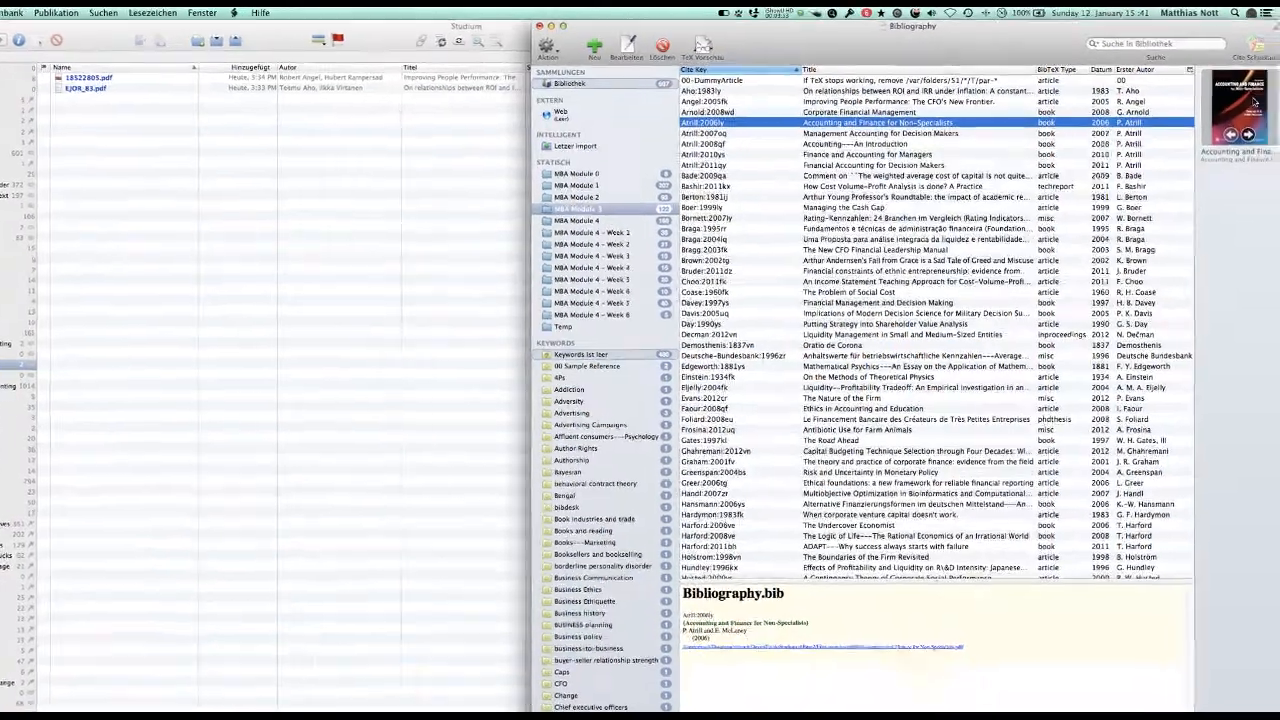
pyautogui.moveTo(1255, 113); pyautogui.dragTo(185, 218)
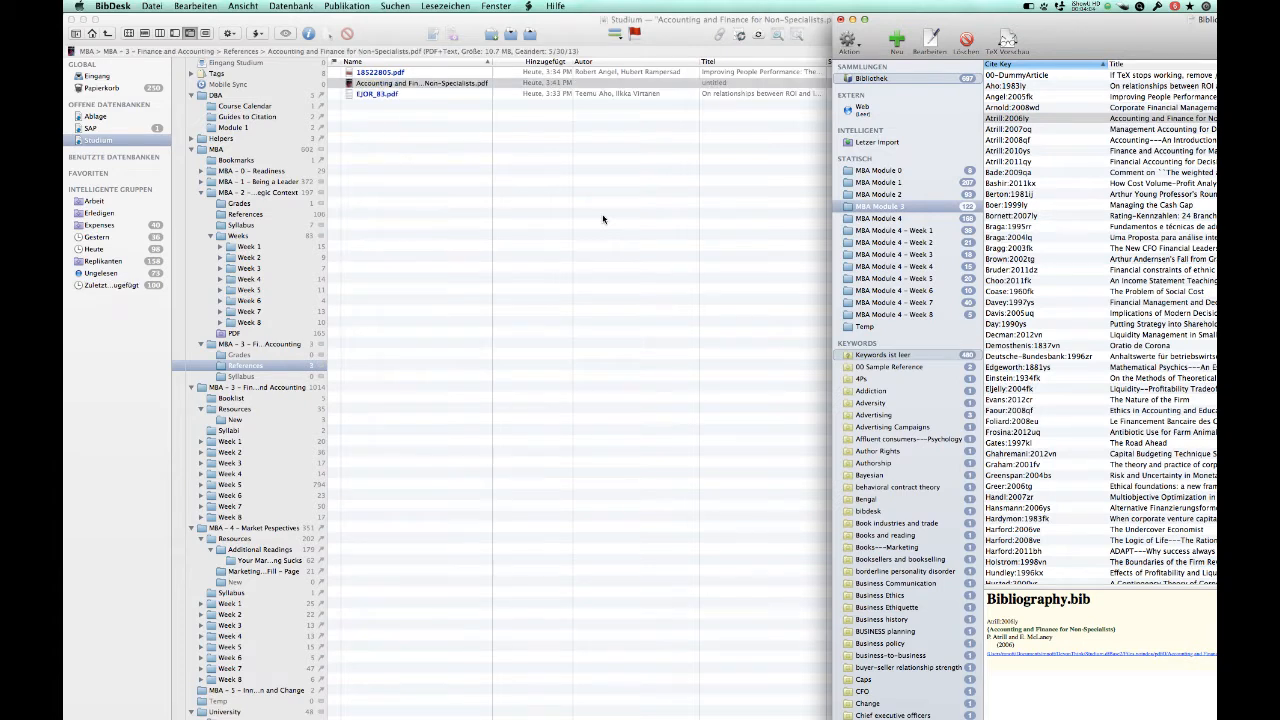
# Step: Skim the first pages of the imported Accounting and Finance for Non-Specialists PDF in DEVONthink
pyautogui.click(381, 28)
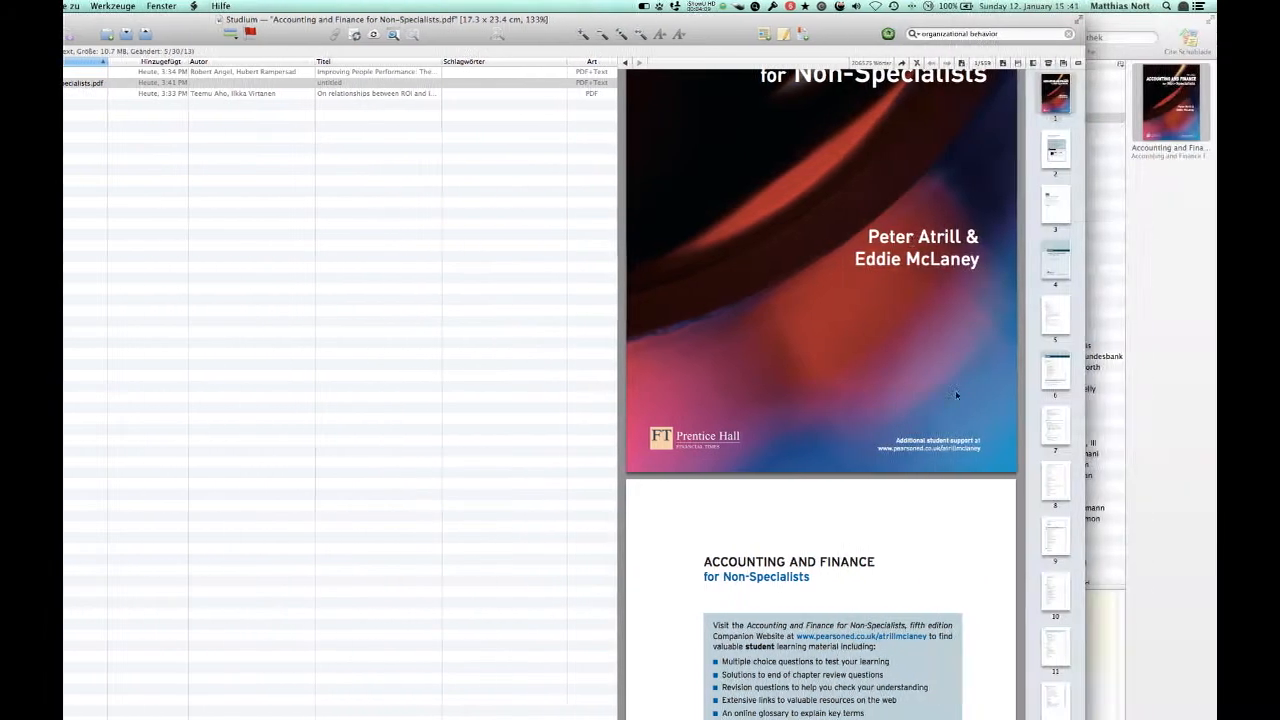
pyautogui.scroll(-10, 940, 475)
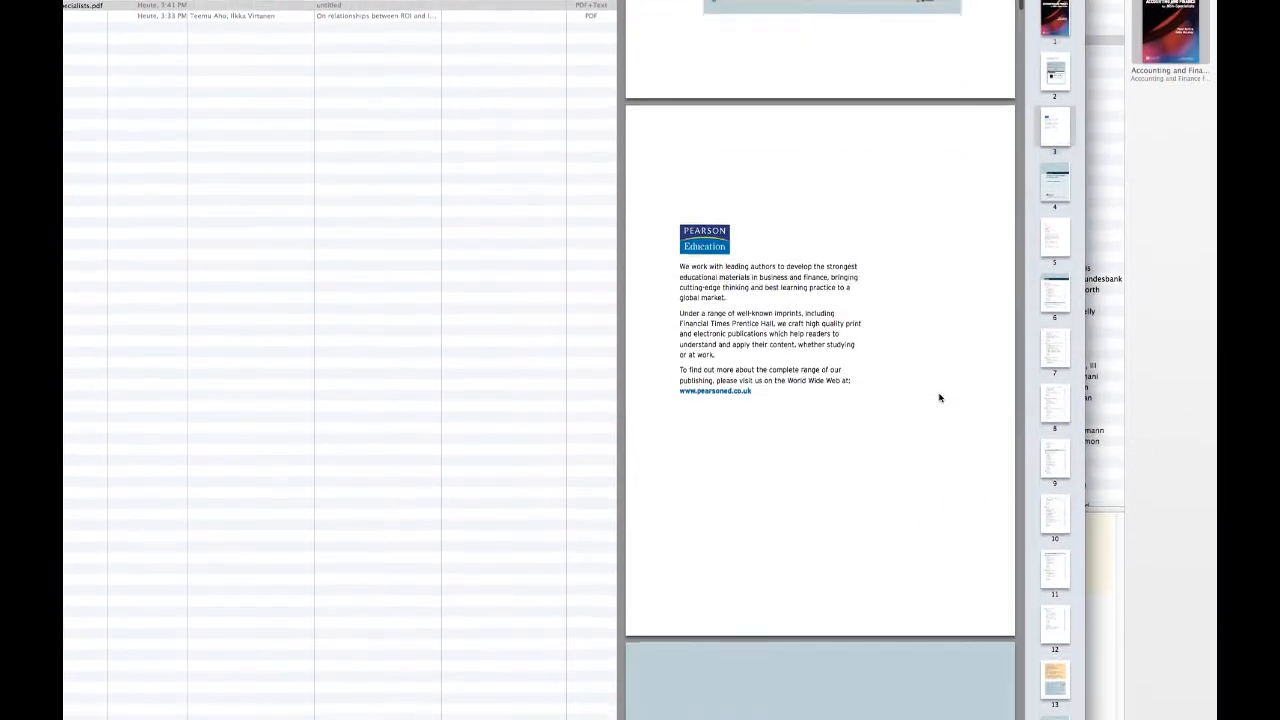
pyautogui.scroll(12, 940, 475)
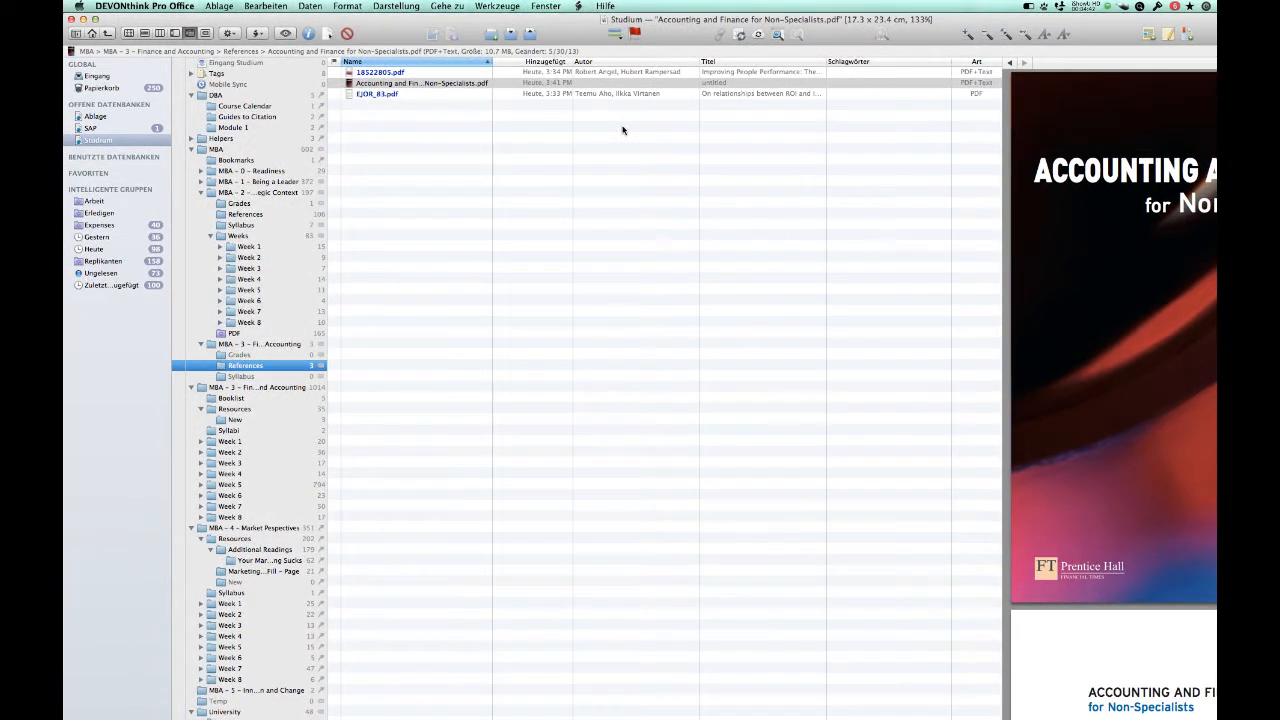
# Step: Run the synchronisation script for the imported book's author, title and annotations, and remove the first of the BibDesk record's two attachments
pyautogui.press('alt+super+Right')
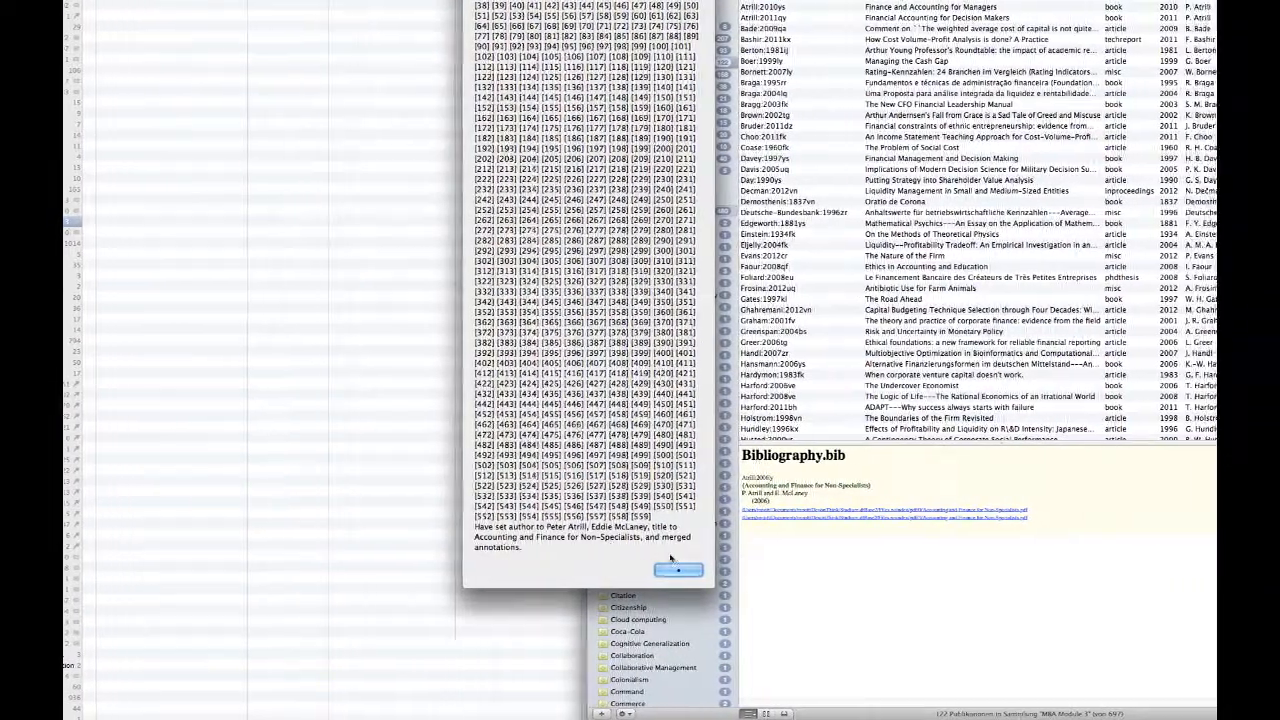
pyautogui.click(676, 568)
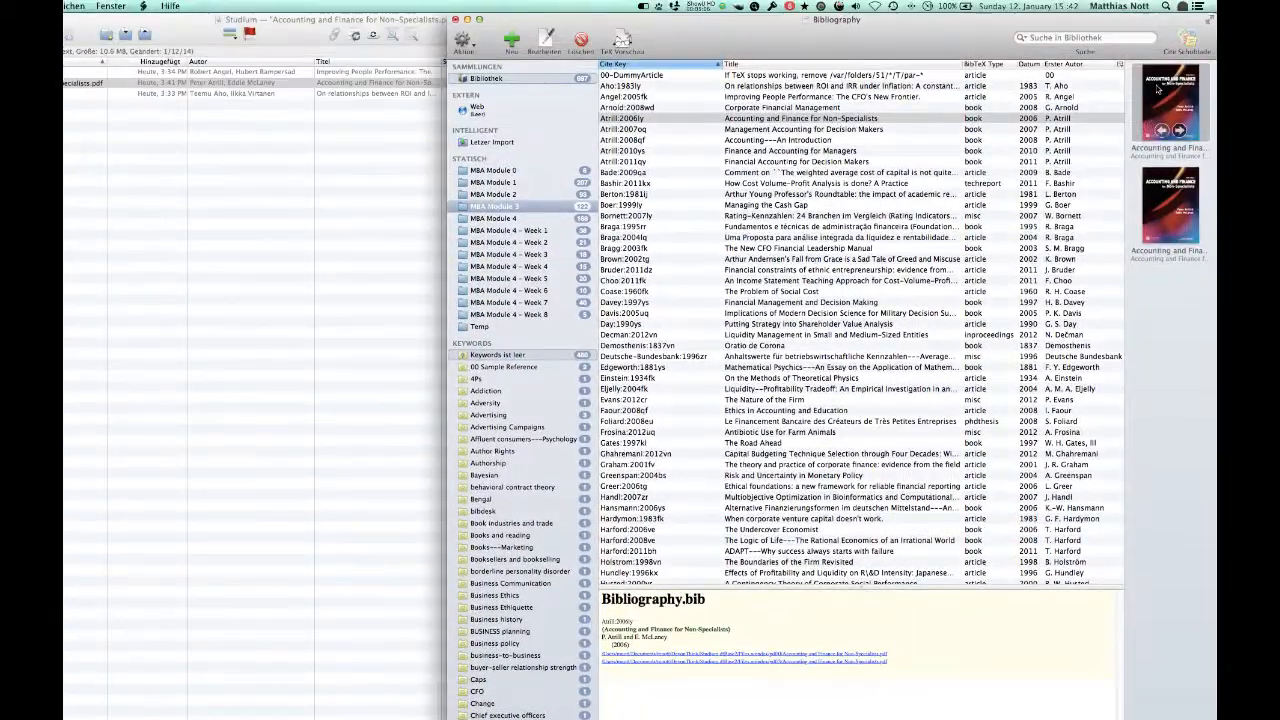
pyautogui.press('Delete')
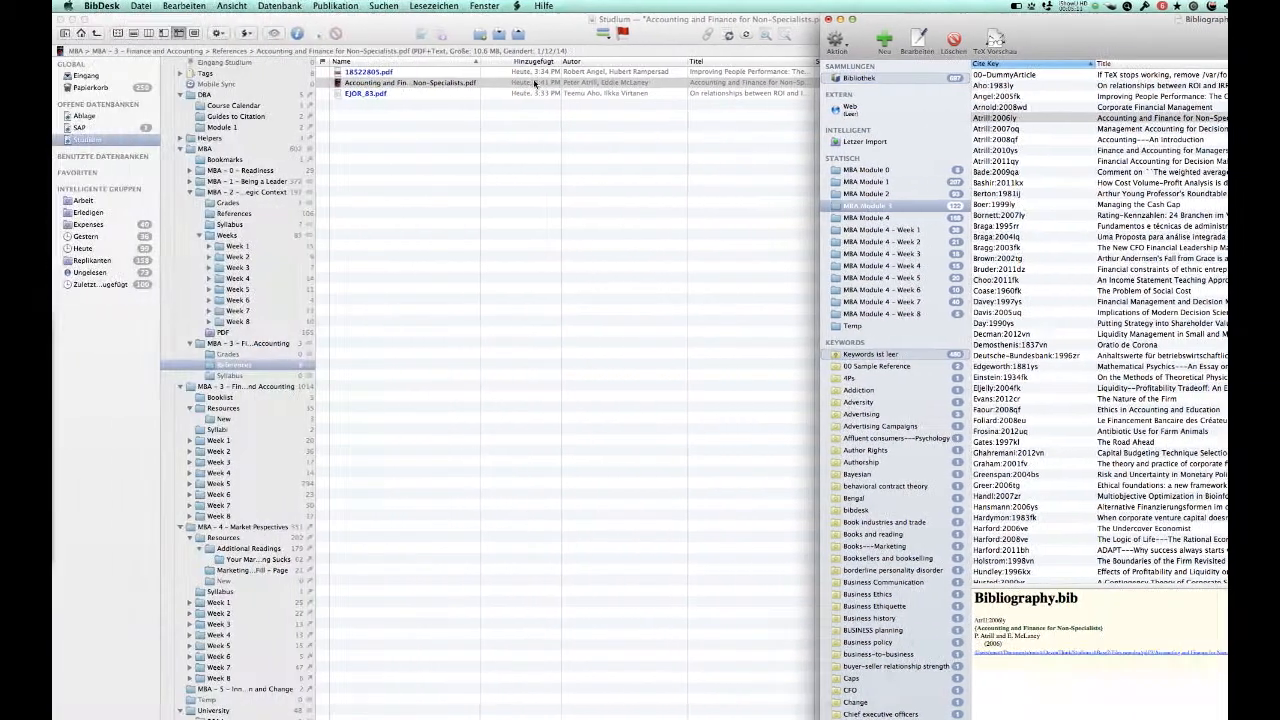
# Step: Switch to DEVONthink and compare the MBA - 2 References list with the MBA - 3 Resources and References groups
pyautogui.click(161, 83)
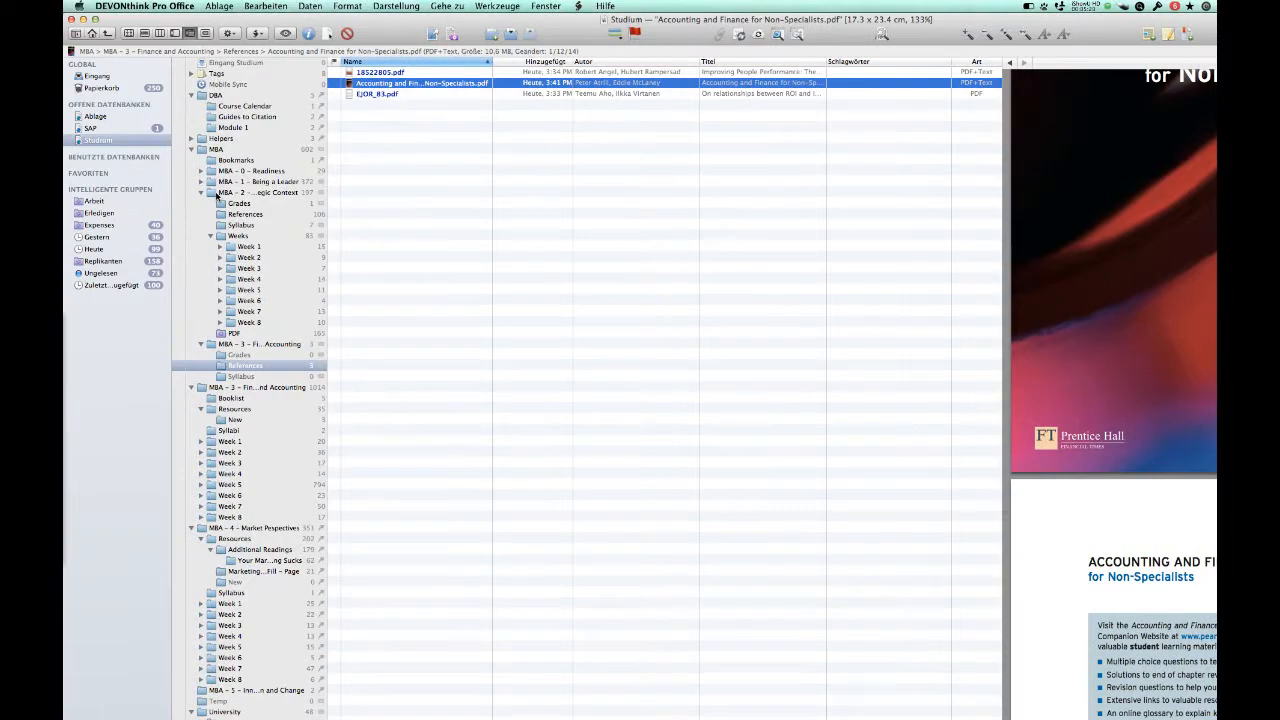
pyautogui.click(252, 215)
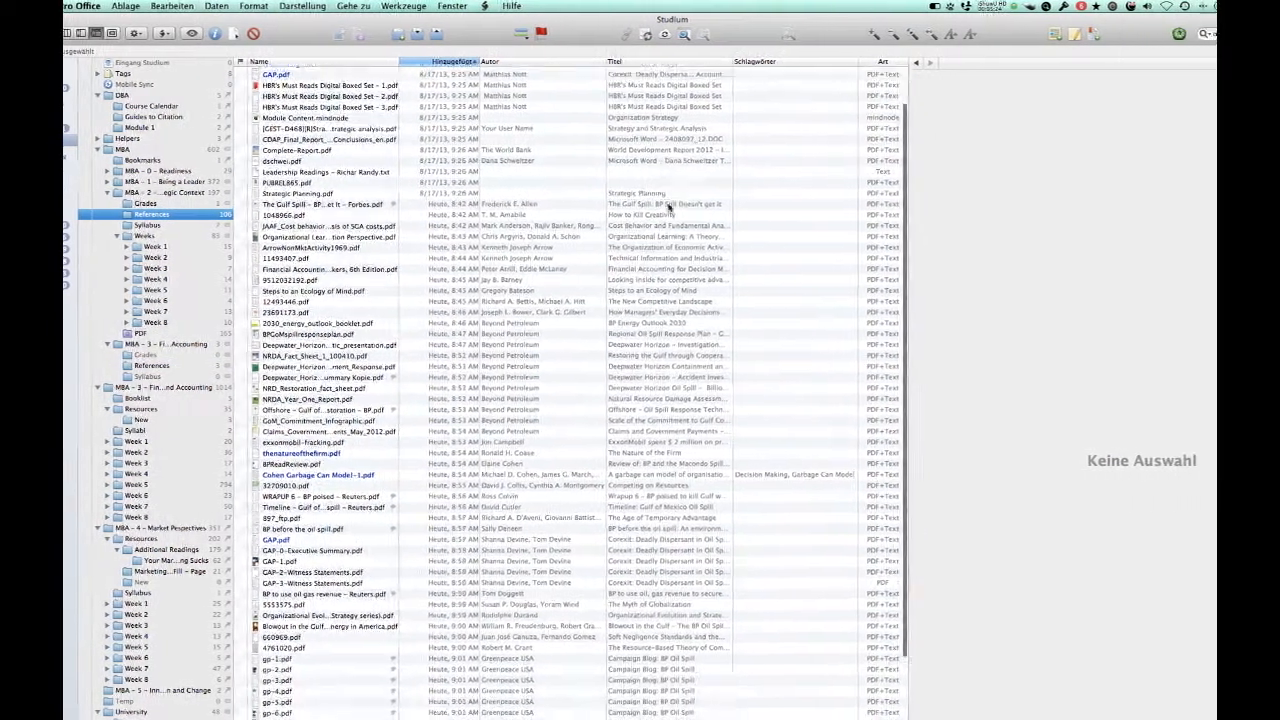
pyautogui.scroll(-10, 762, 208)
pyautogui.scroll(-6, 645, 207)
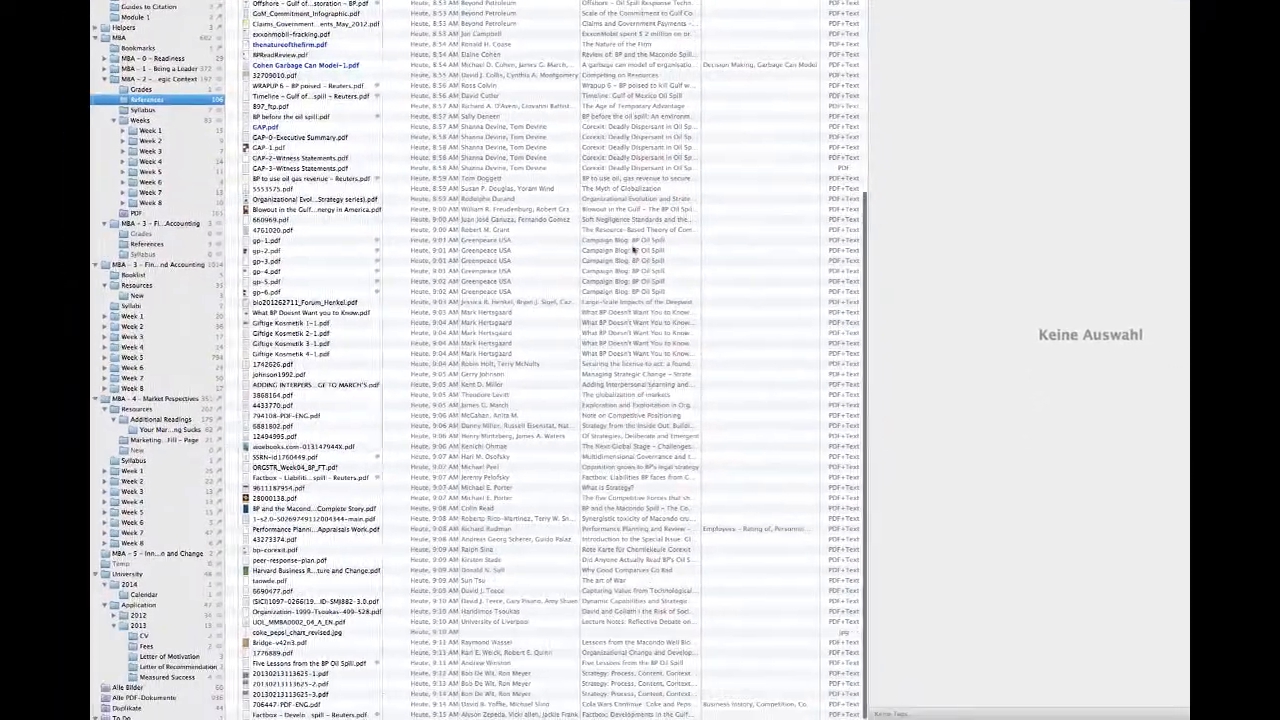
pyautogui.scroll(12, 625, 350)
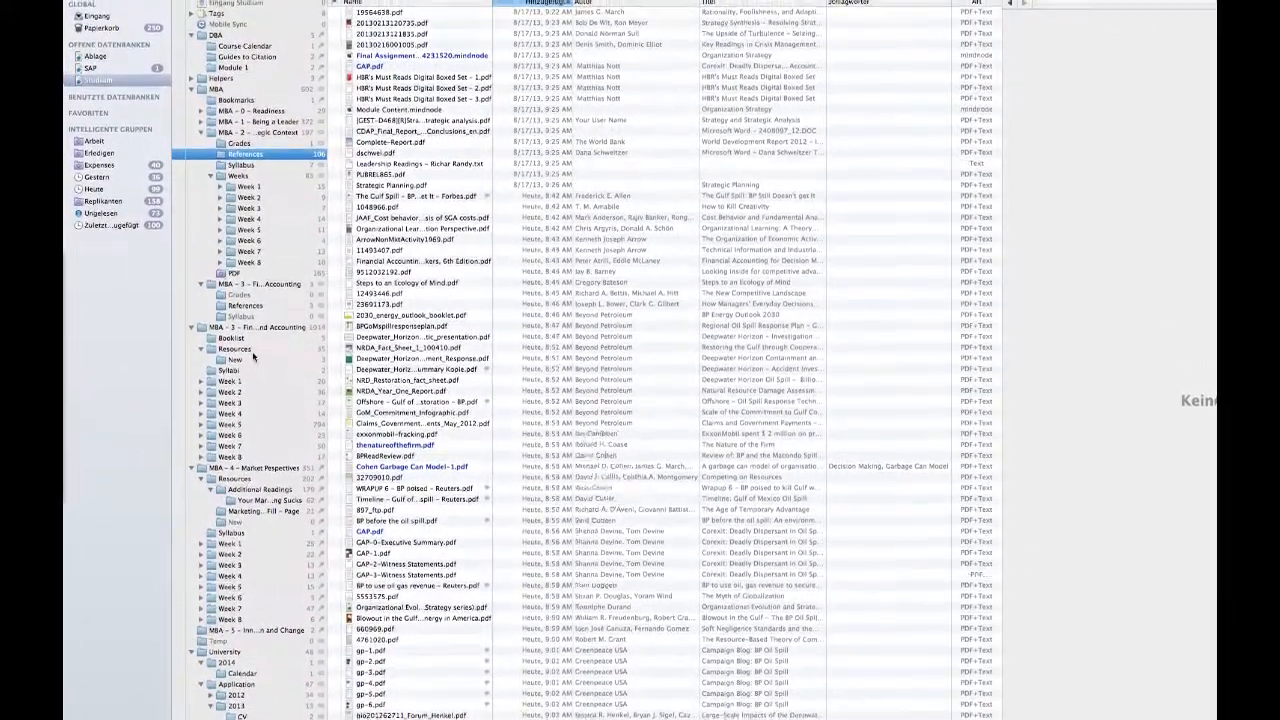
pyautogui.click(252, 339)
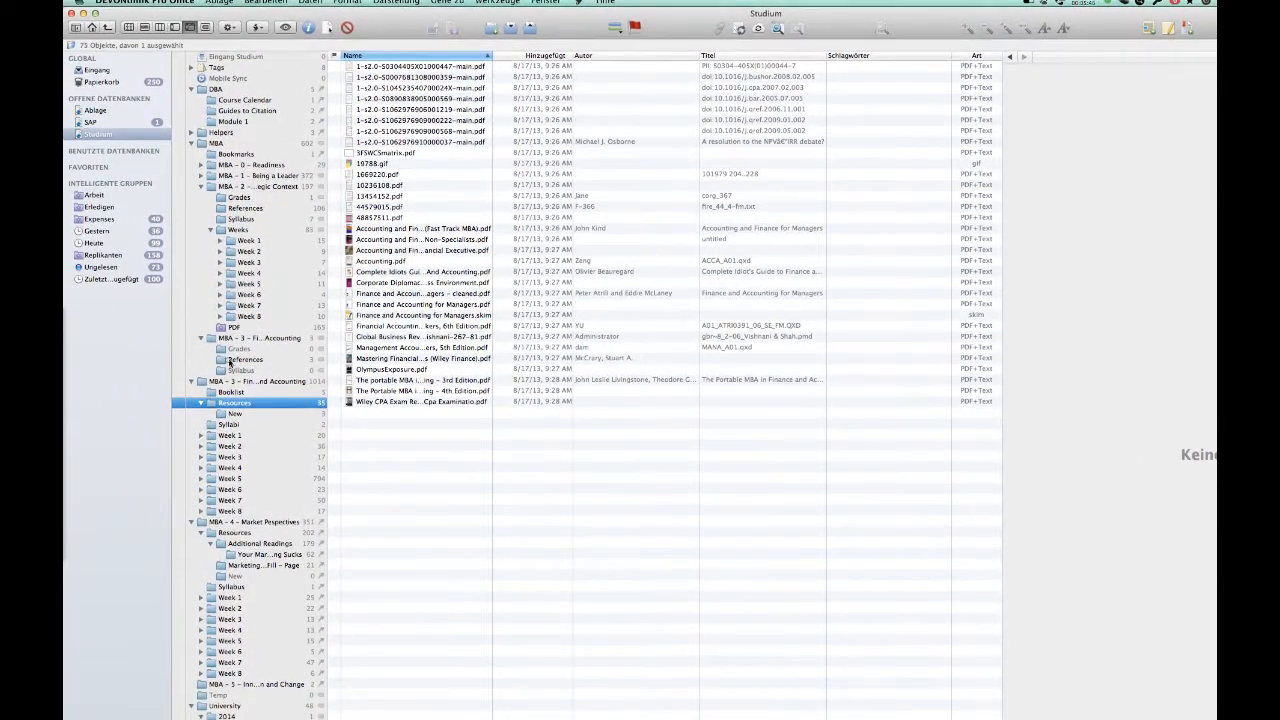
pyautogui.click(230, 361)
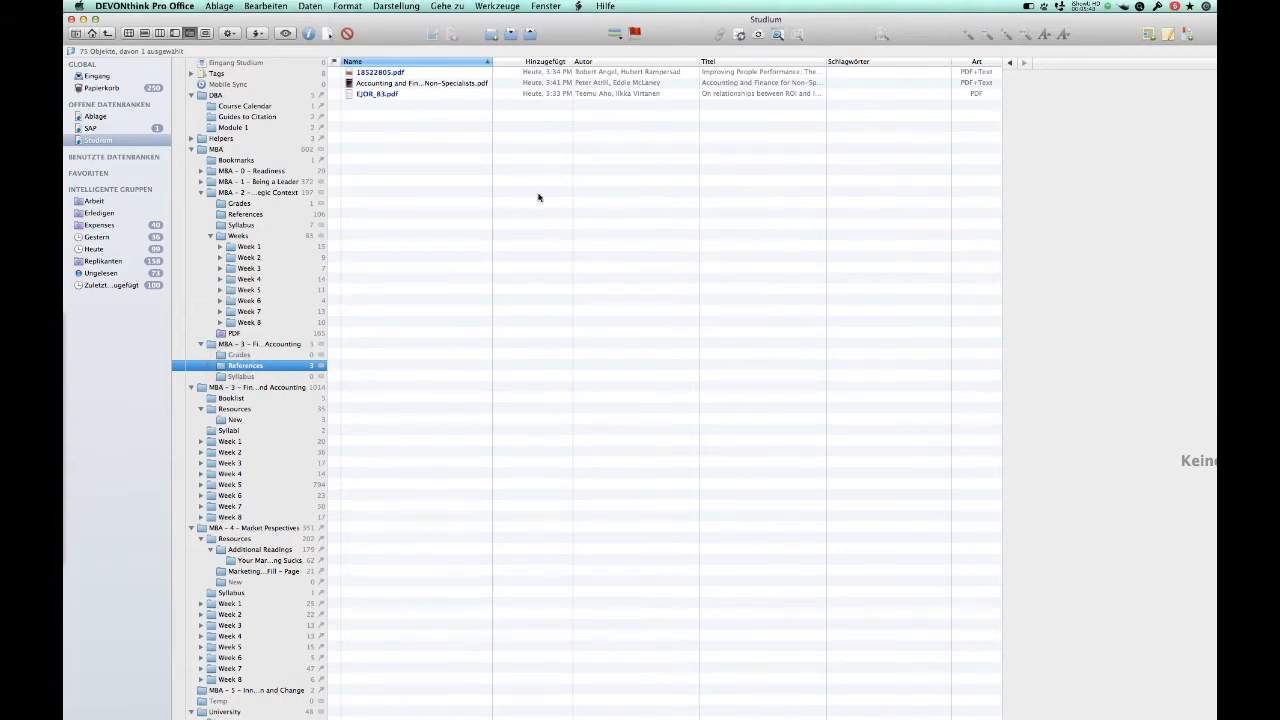